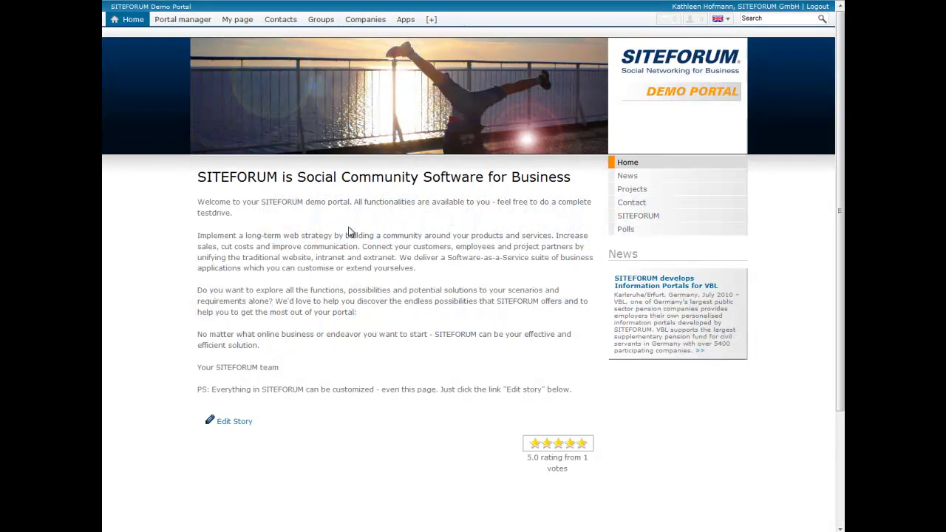
- On My page, move Calendar left, Subscriptions and Portal news right, and remove My profile
{"action": "mouse_move", "coordinate": [246, 24]}
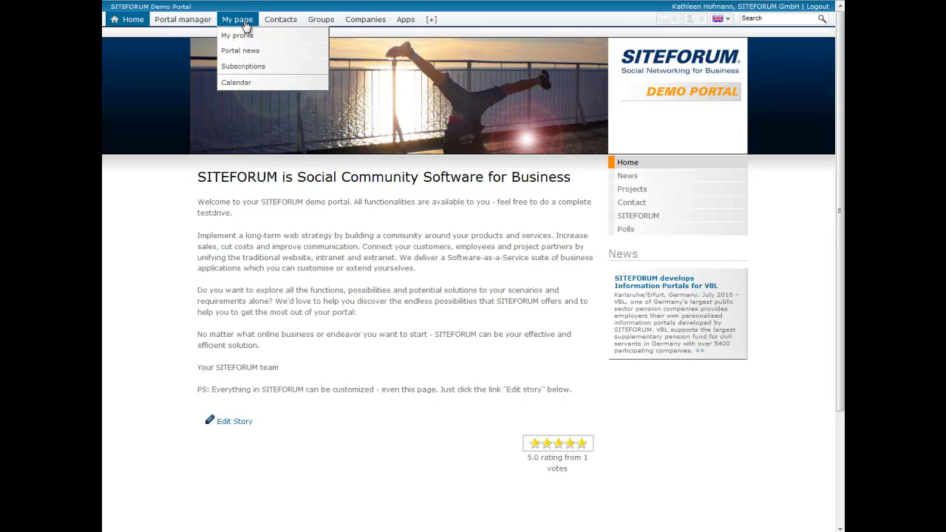
{"action": "left_click", "coordinate": [246, 24]}
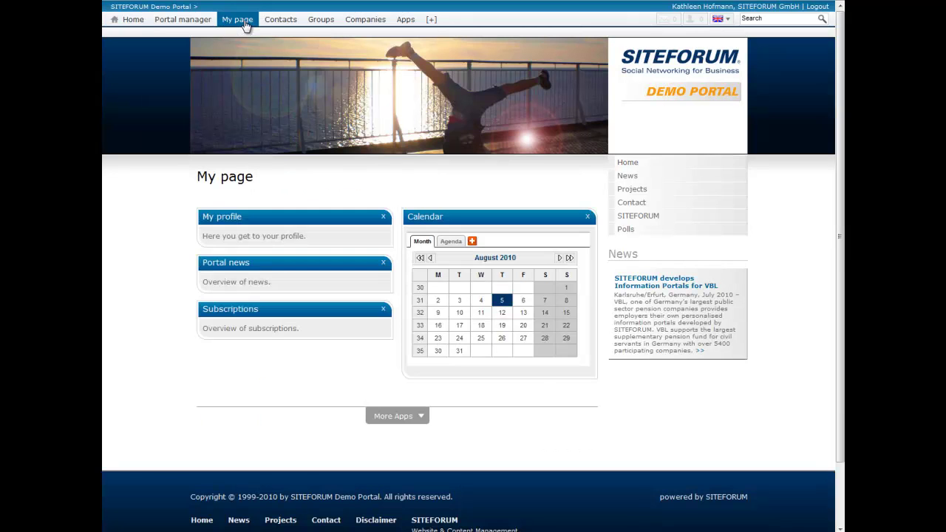
{"action": "left_click_drag", "start_coordinate": [320, 268], "coordinate": [518, 233]}
{"action": "left_click_drag", "start_coordinate": [483, 263], "coordinate": [311, 218]}
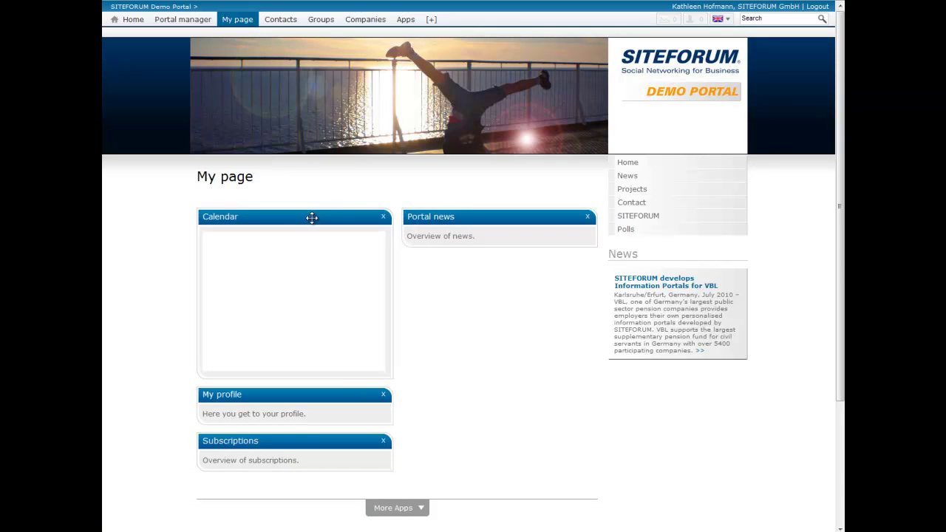
{"action": "left_click_drag", "start_coordinate": [320, 441], "coordinate": [521, 267]}
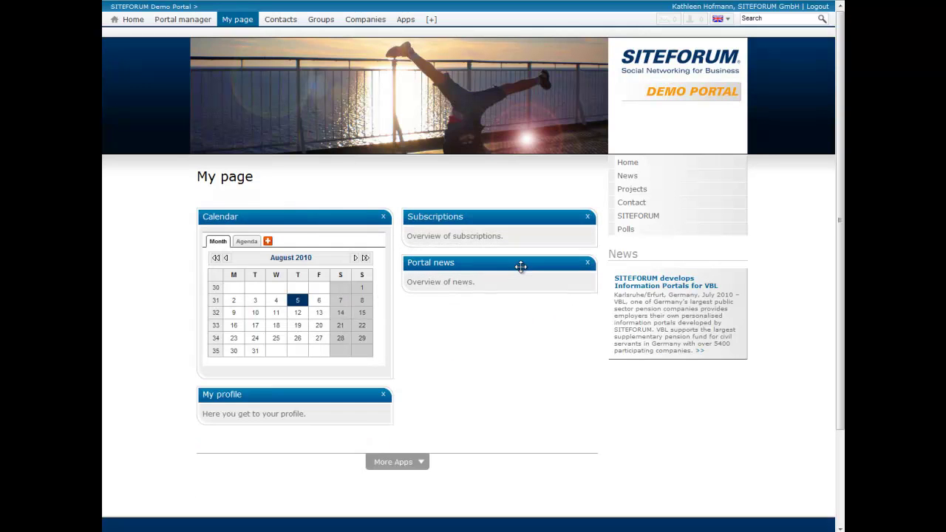
{"action": "left_click", "coordinate": [383, 396]}
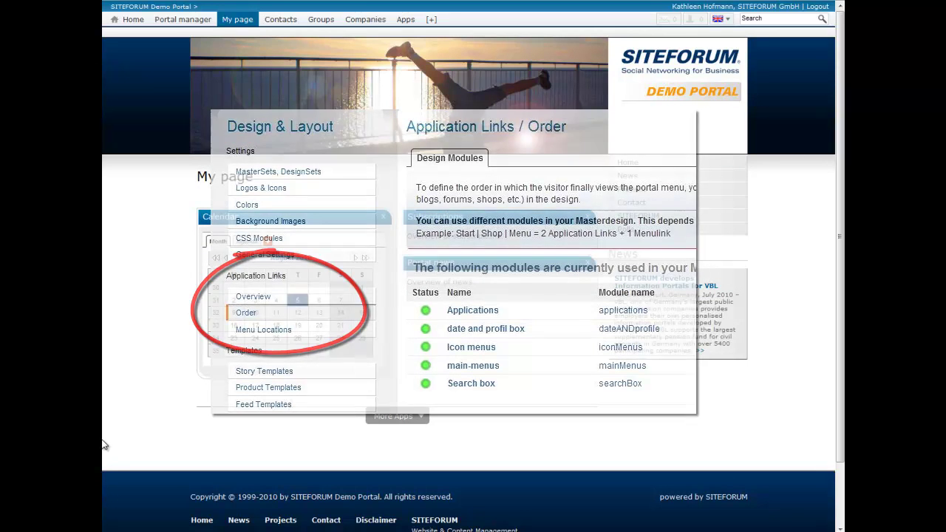
- Show the Portal manager's Tools & Administration submenu
{"action": "mouse_move", "coordinate": [184, 30]}
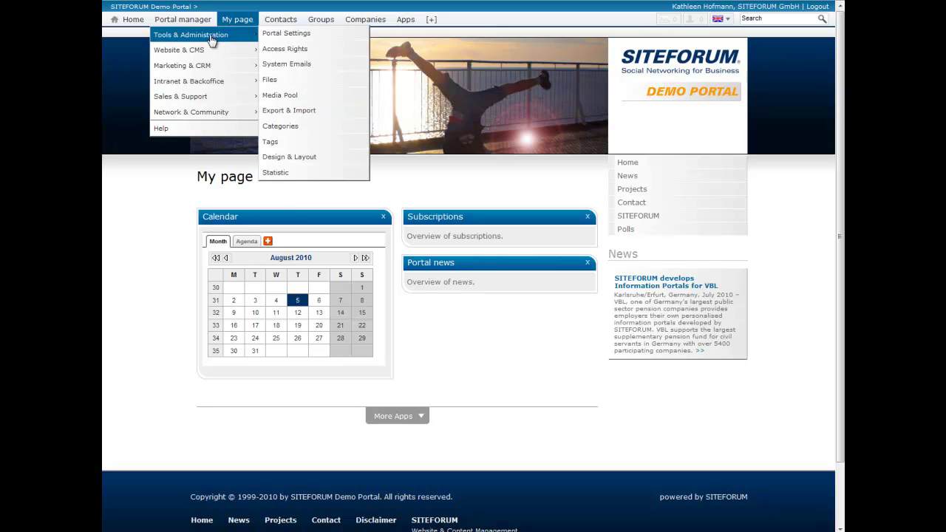
- Open Design & Layout and look through the Applications Overview list
{"action": "left_click", "coordinate": [299, 162]}
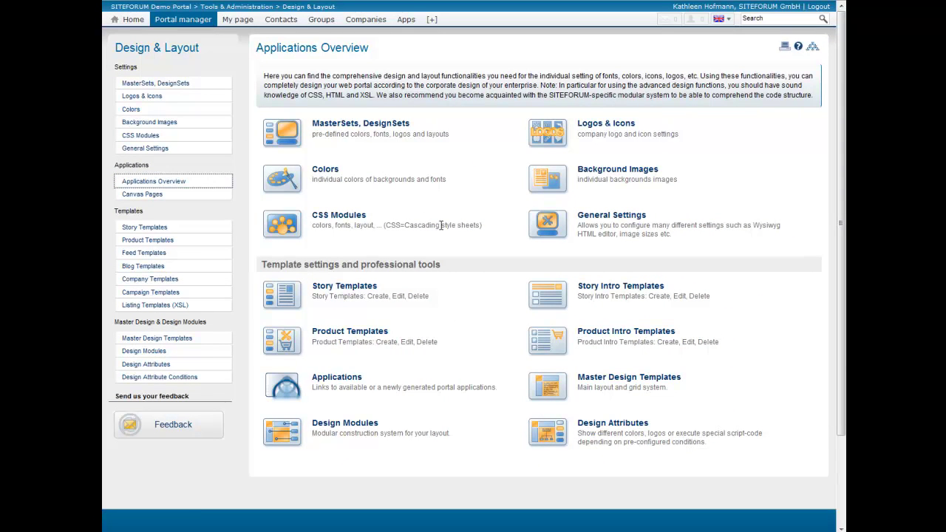
{"action": "scroll", "coordinate": [441, 224], "scroll_direction": "down", "scroll_amount": 3}
{"action": "scroll", "coordinate": [441, 225], "scroll_direction": "up", "scroll_amount": 2}
{"action": "scroll", "coordinate": [441, 225], "scroll_direction": "up", "scroll_amount": 2}
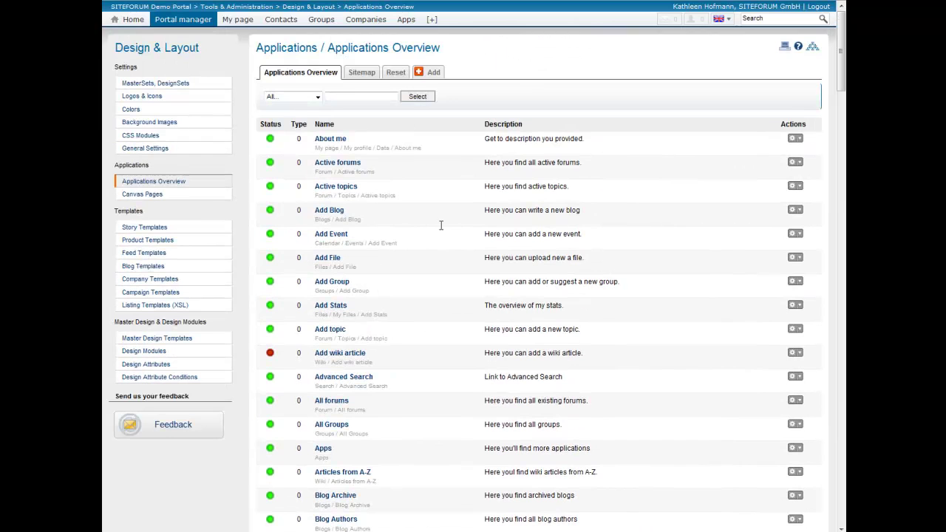
- Check the About me application's actions, then switch to the Applications Sitemap
{"action": "left_click", "coordinate": [796, 138]}
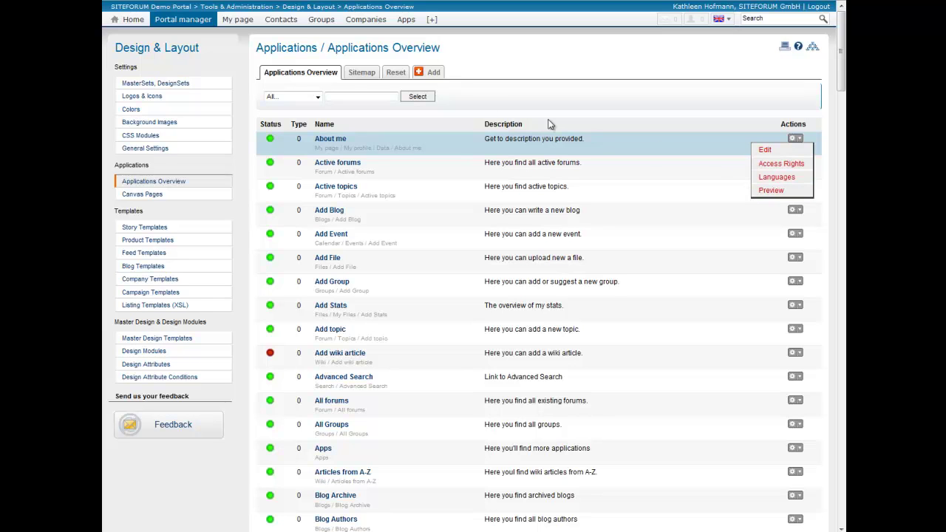
{"action": "left_click", "coordinate": [360, 74]}
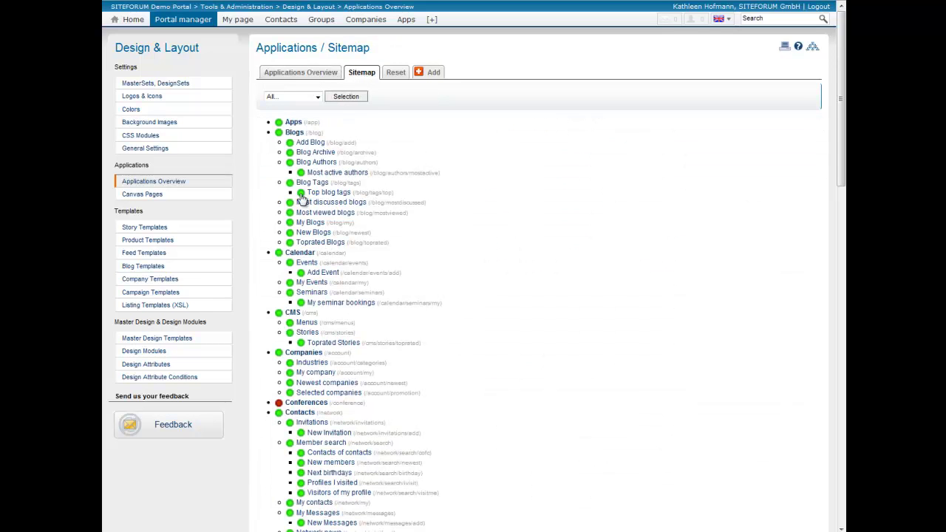
- View the Blogs application's settings, then go to the Canvas Pages list
{"action": "left_click", "coordinate": [295, 133]}
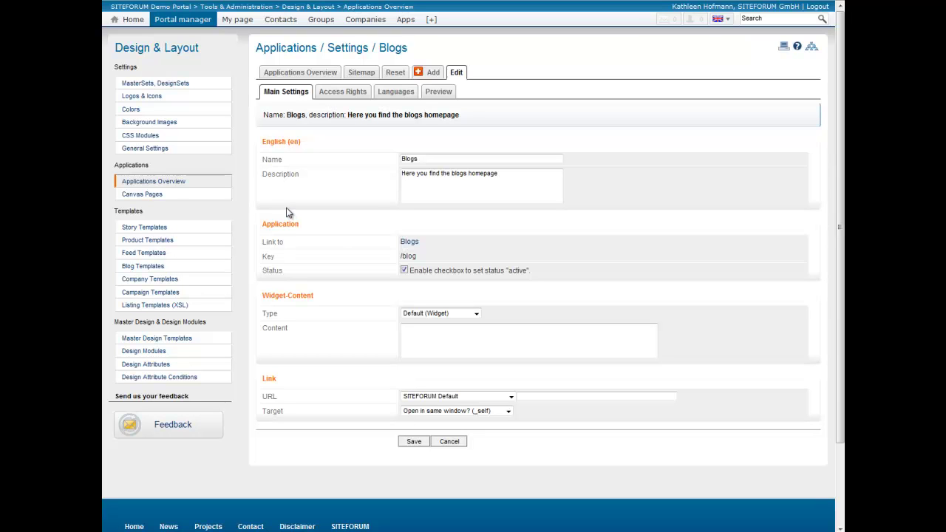
{"action": "left_click", "coordinate": [162, 195]}
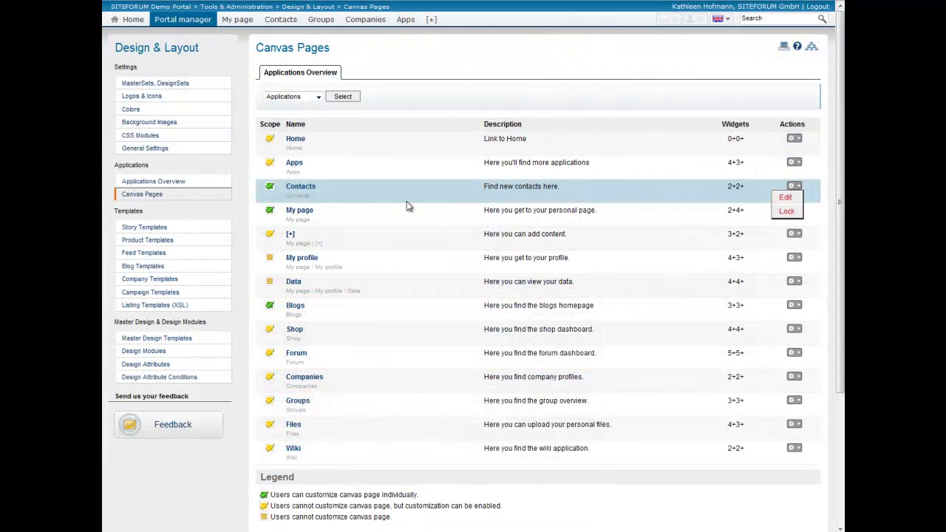
- Edit the Contacts canvas page, moving My contacts below New members and closing Member search
{"action": "left_click", "coordinate": [301, 187]}
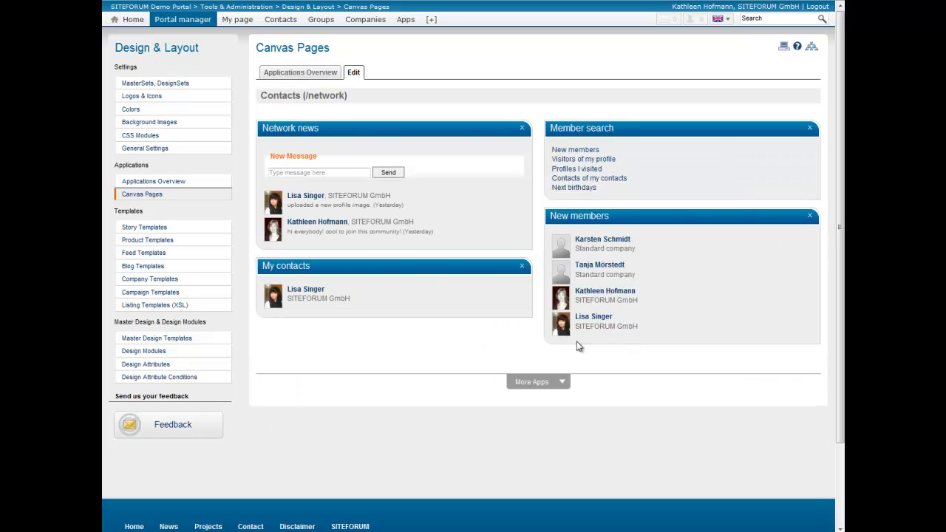
{"action": "left_click_drag", "start_coordinate": [473, 266], "coordinate": [751, 376]}
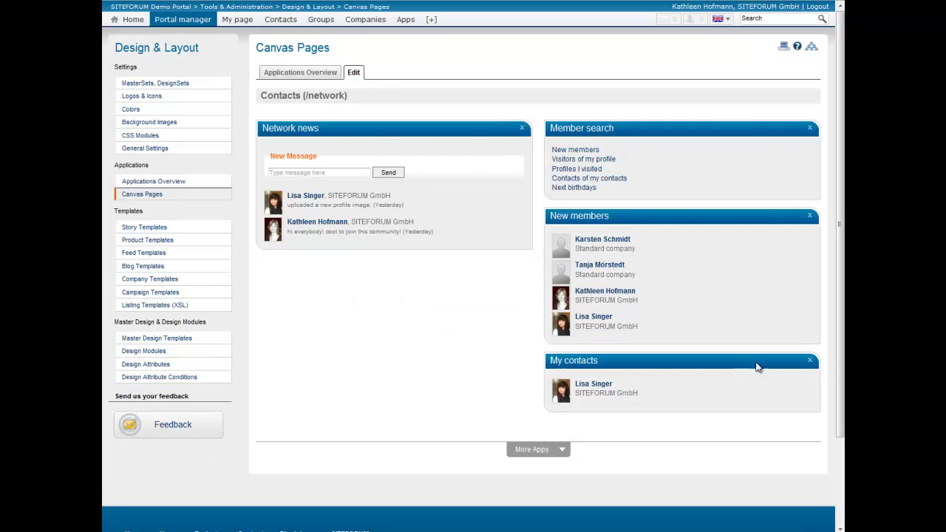
{"action": "left_click", "coordinate": [809, 129]}
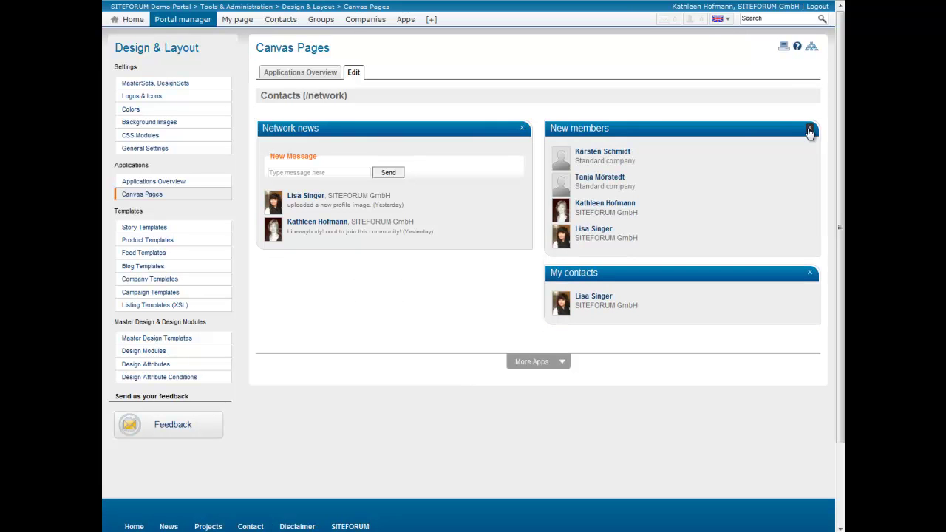
- Add Member search to the left column, add then remove New Invitation, and keep two columns
{"action": "left_click", "coordinate": [536, 363]}
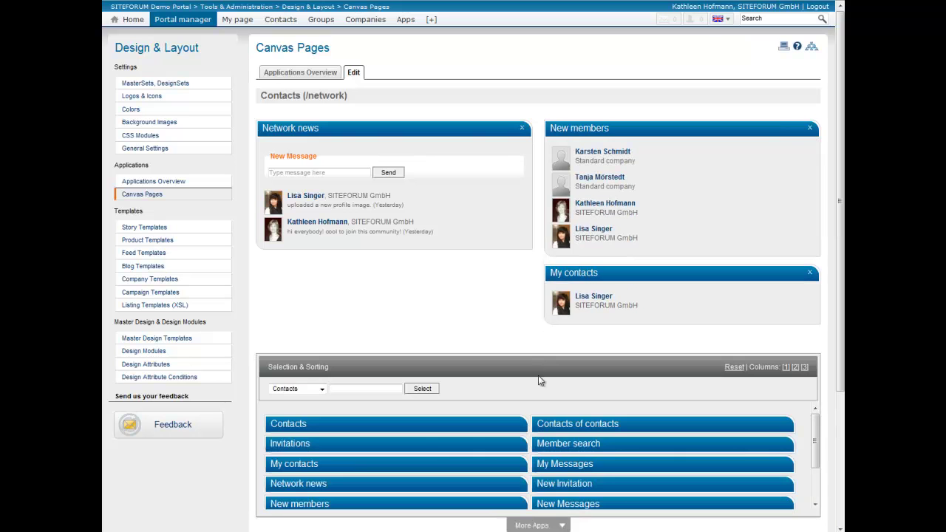
{"action": "left_click_drag", "start_coordinate": [547, 484], "coordinate": [296, 267]}
{"action": "left_click_drag", "start_coordinate": [569, 447], "coordinate": [305, 322]}
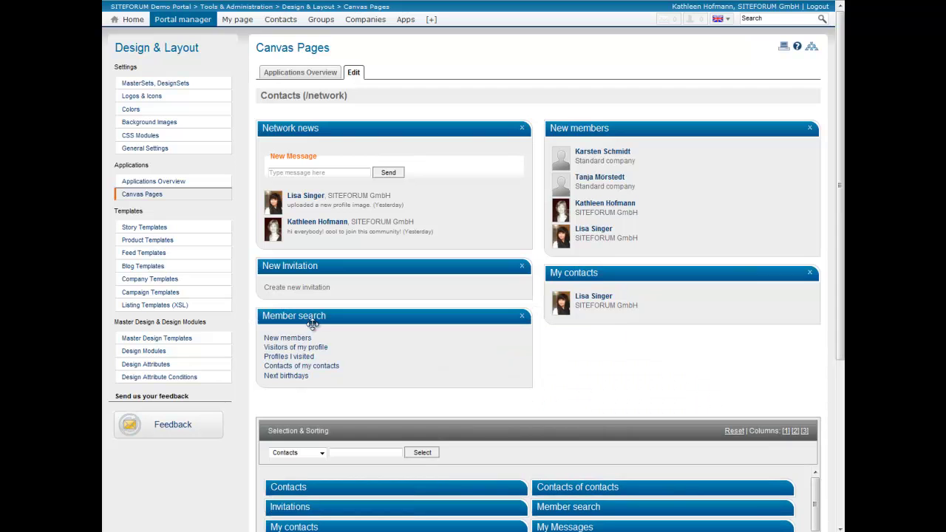
{"action": "left_click", "coordinate": [522, 266]}
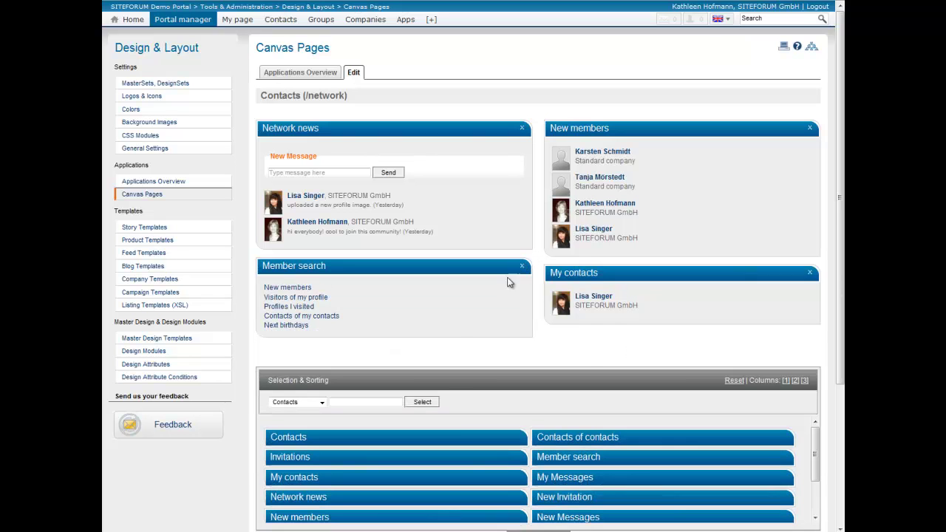
{"action": "left_click", "coordinate": [804, 380]}
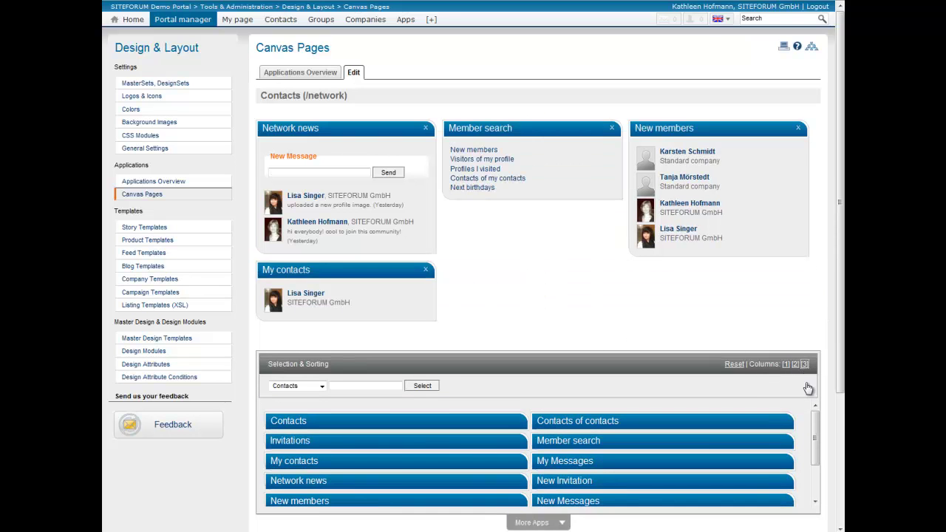
{"action": "left_click", "coordinate": [795, 364]}
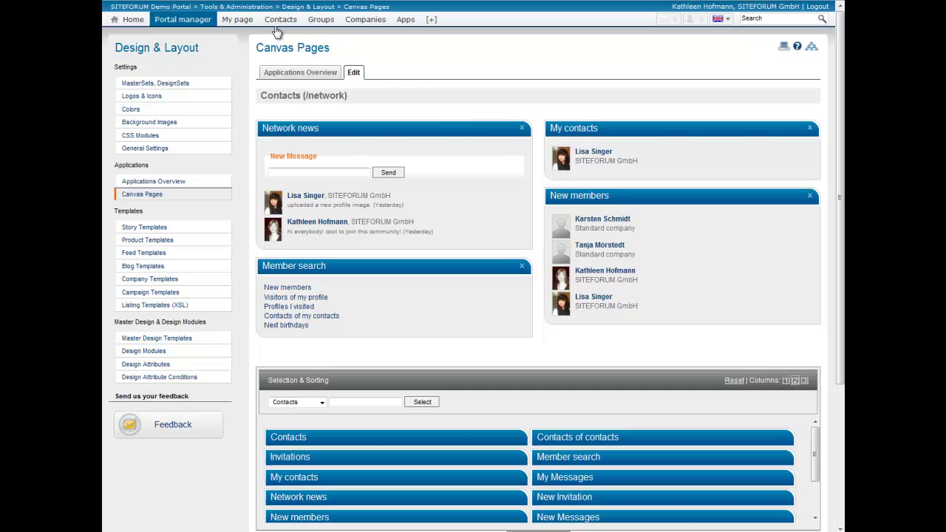
- Toggle Scope so Blogs becomes user-customizable and Contacts no longer is
{"action": "mouse_move", "coordinate": [269, 24]}
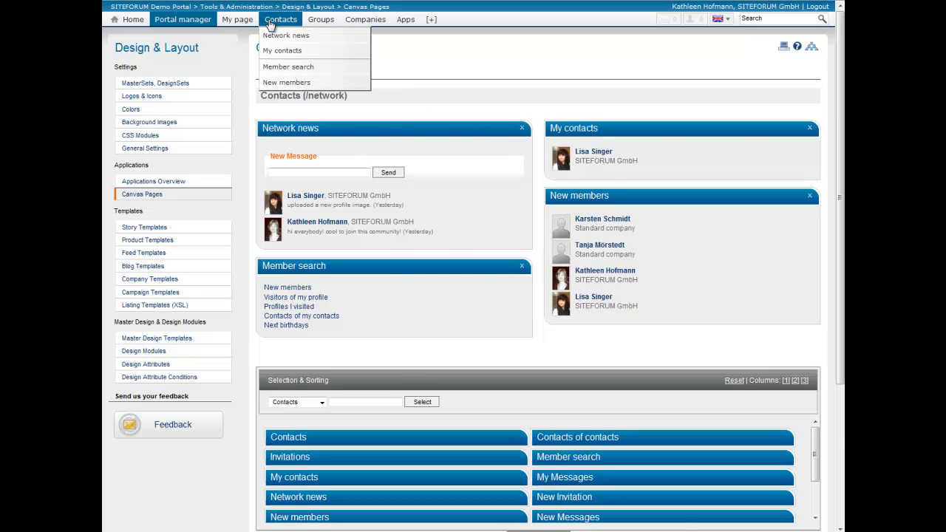
{"action": "left_click", "coordinate": [269, 22]}
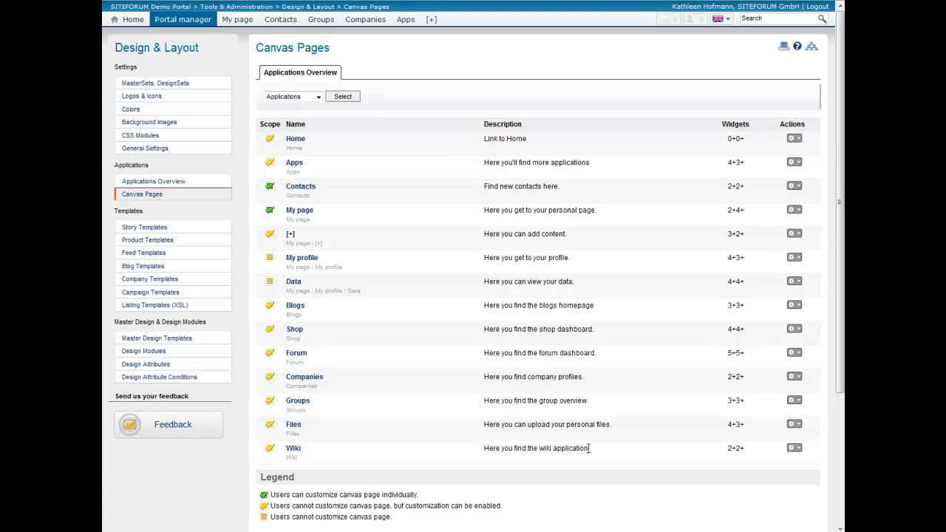
{"action": "left_click", "coordinate": [270, 305]}
{"action": "scroll", "coordinate": [348, 342], "scroll_direction": "down", "scroll_amount": 1}
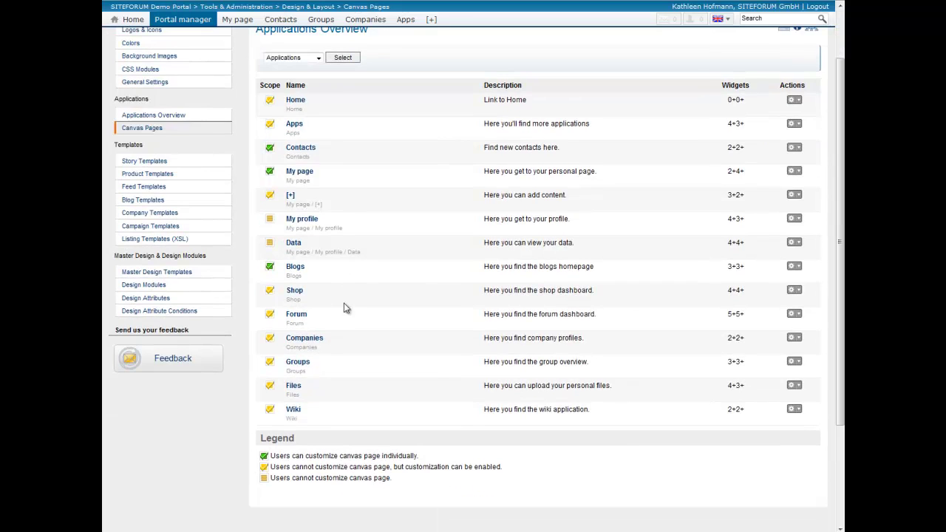
{"action": "left_click", "coordinate": [270, 149]}
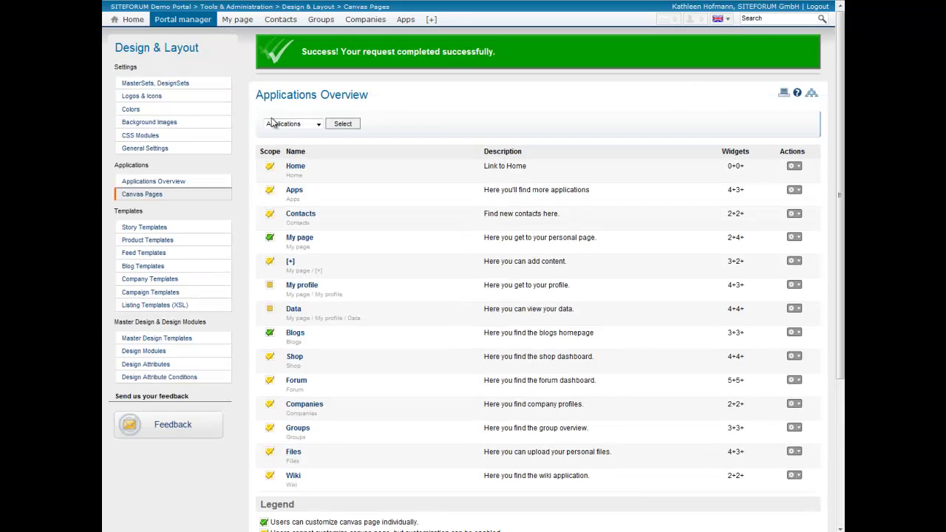
- Return to My page showing My profile, Calendar, Profile image, Subscriptions, Portal news and Contact data
{"action": "mouse_move", "coordinate": [246, 25]}
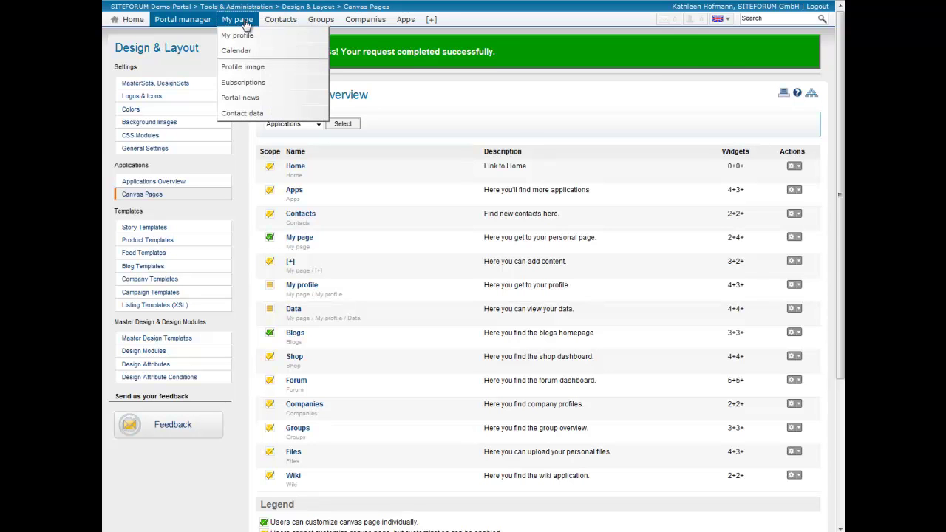
{"action": "left_click", "coordinate": [246, 25]}
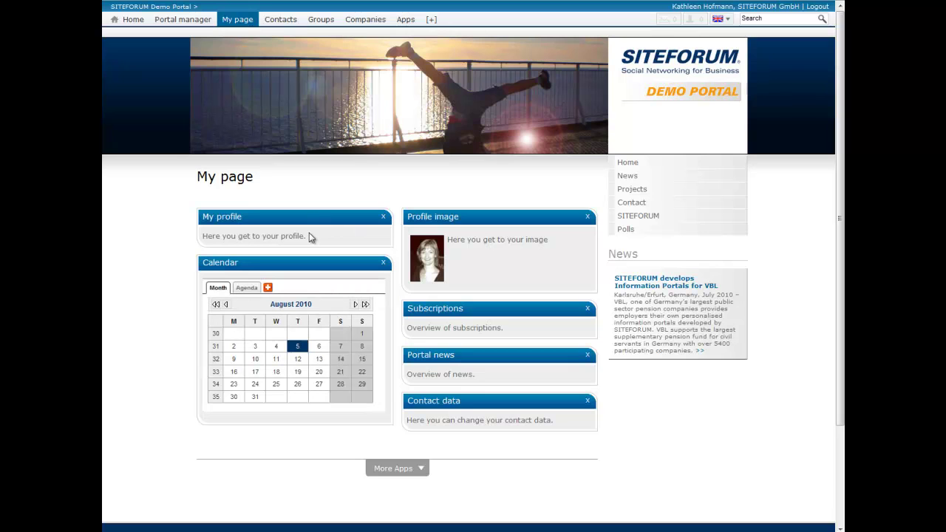
{"action": "mouse_move", "coordinate": [177, 19]}
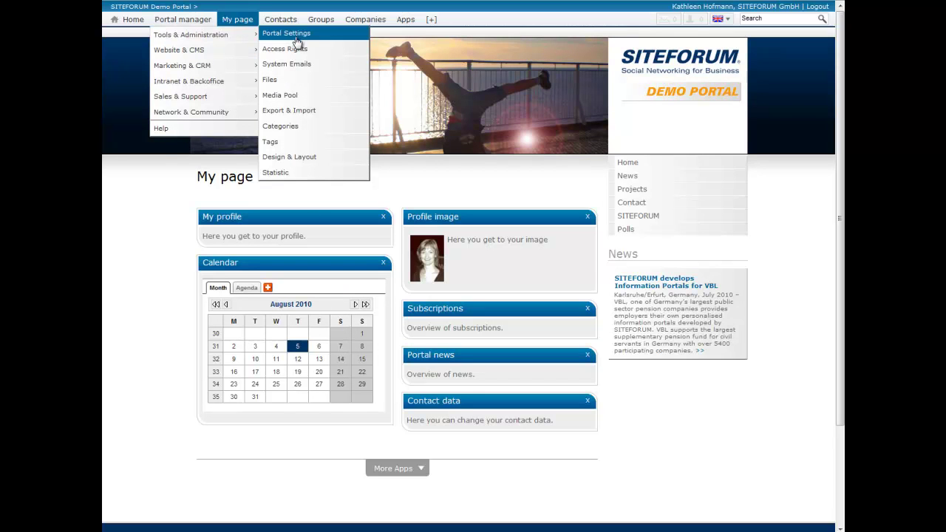
- Filter the Canvas Pages list to Design Modules and open Main Navigation for editing
{"action": "left_click", "coordinate": [304, 162]}
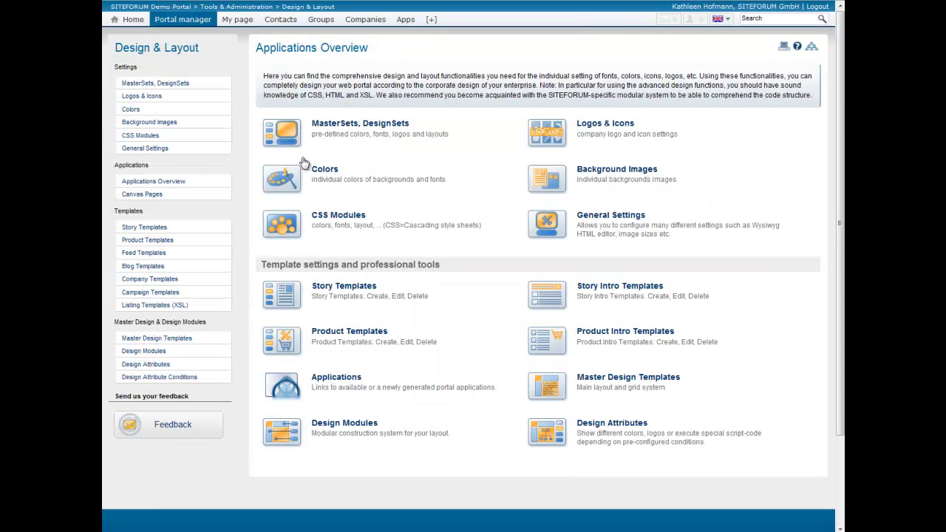
{"action": "left_click", "coordinate": [177, 198]}
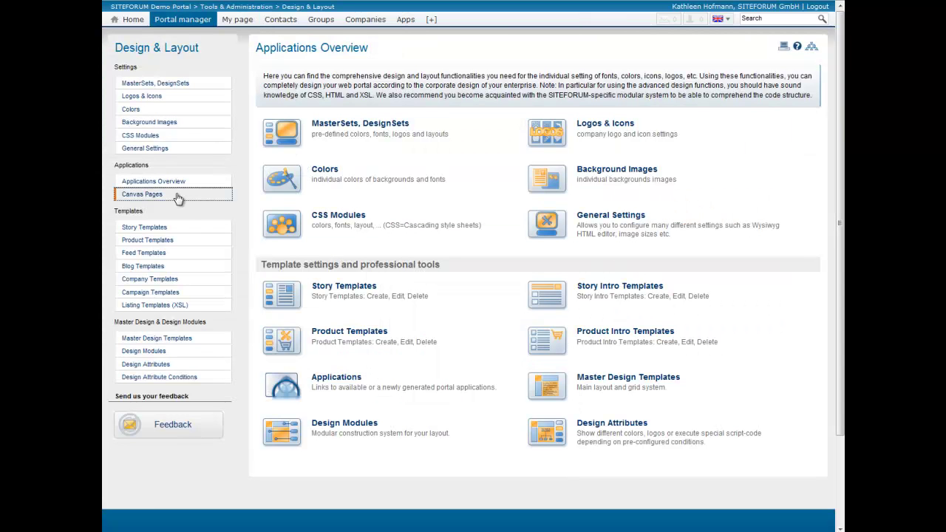
{"action": "left_click", "coordinate": [310, 97]}
{"action": "left_click", "coordinate": [306, 113]}
{"action": "left_click", "coordinate": [340, 102]}
{"action": "left_click", "coordinate": [329, 140]}
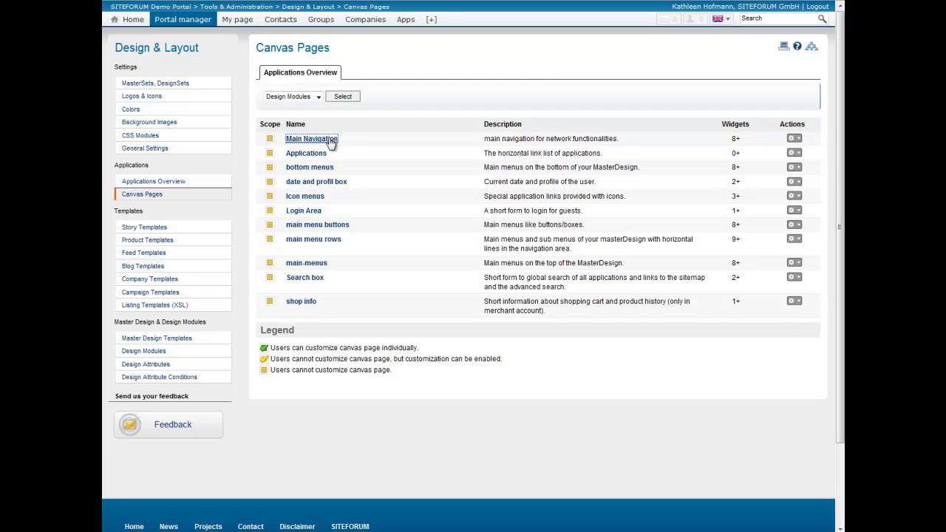